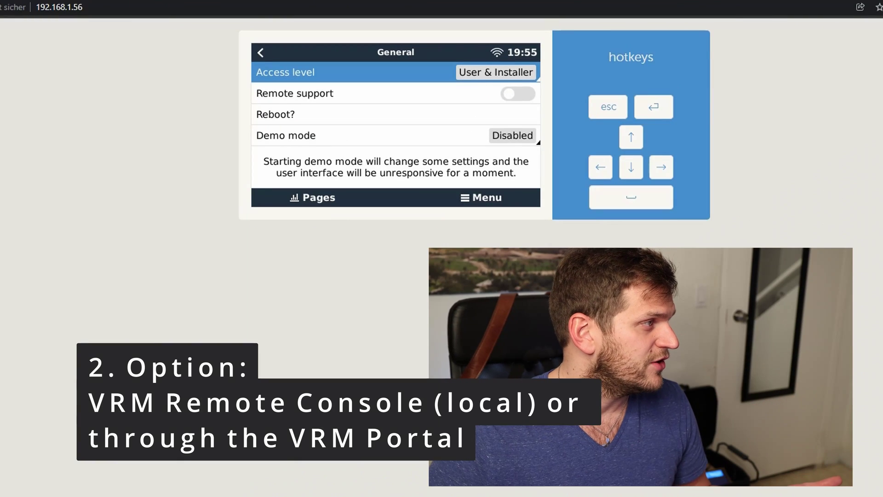
Step: Reload the remote console page to return to the Device List showing the SmartShunt
{"action": "left_click", "coordinate": [98, 15]}
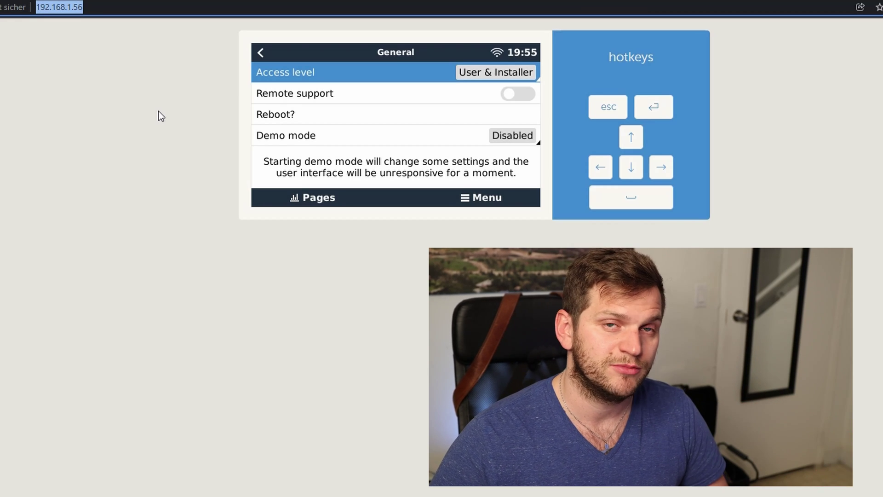
{"action": "key", "text": "Return"}
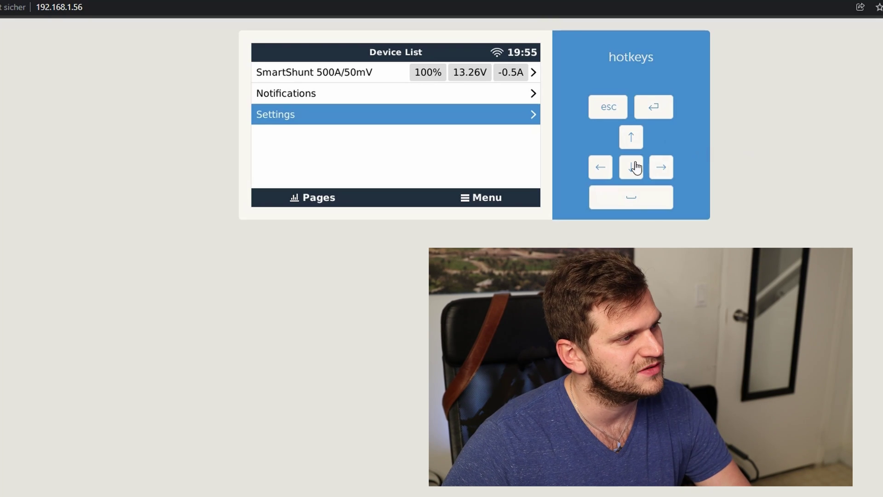
Step: In Settings > General, change the Access level to Superuser
{"action": "left_click", "coordinate": [664, 168]}
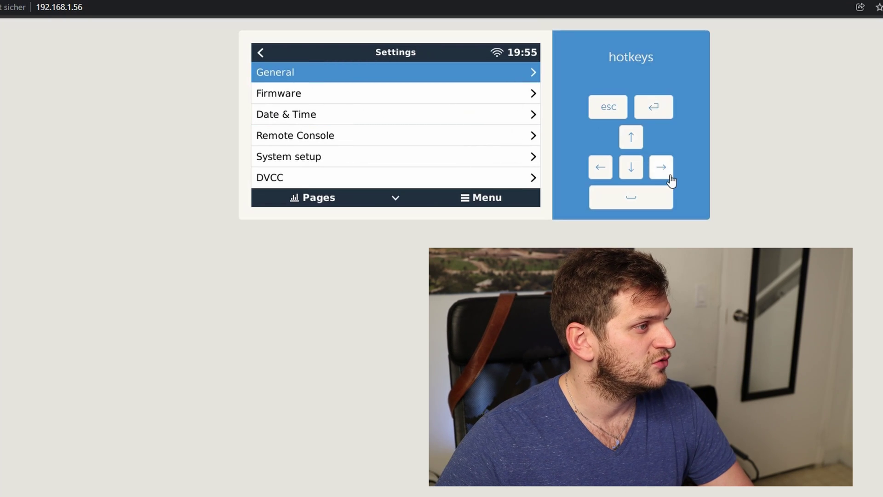
{"action": "left_click", "coordinate": [663, 170]}
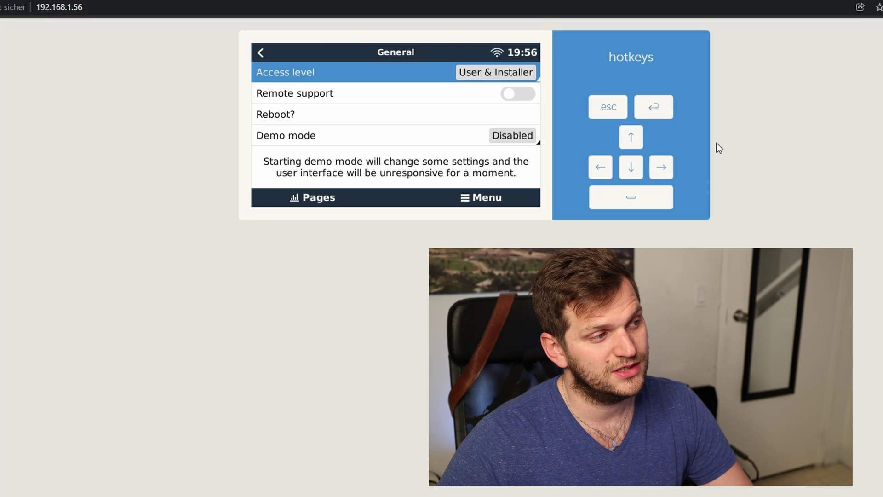
{"action": "left_click", "coordinate": [661, 169]}
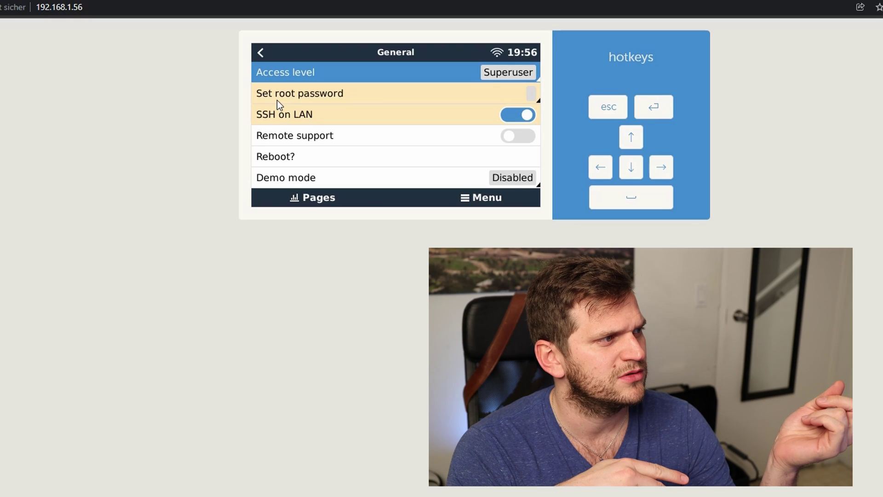
Step: Enter a new root password in Set root password with the on-screen keyboard and confirm it
{"action": "left_click", "coordinate": [312, 97]}
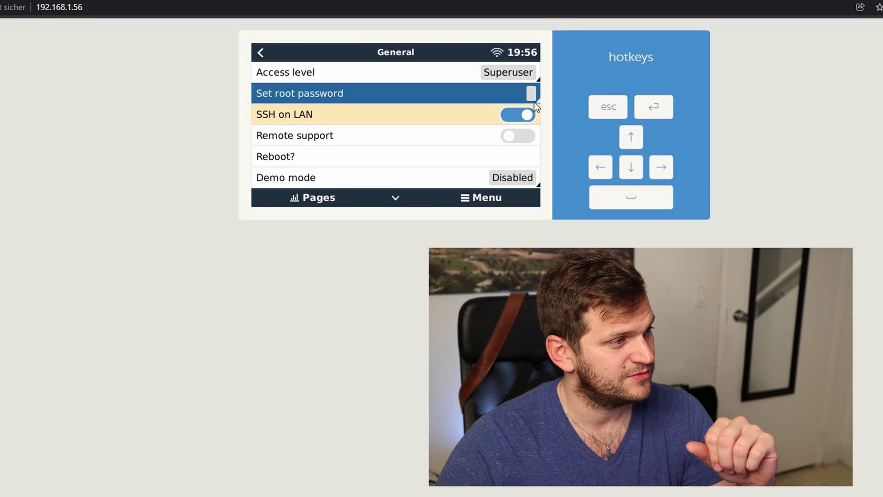
{"action": "left_click", "coordinate": [632, 202]}
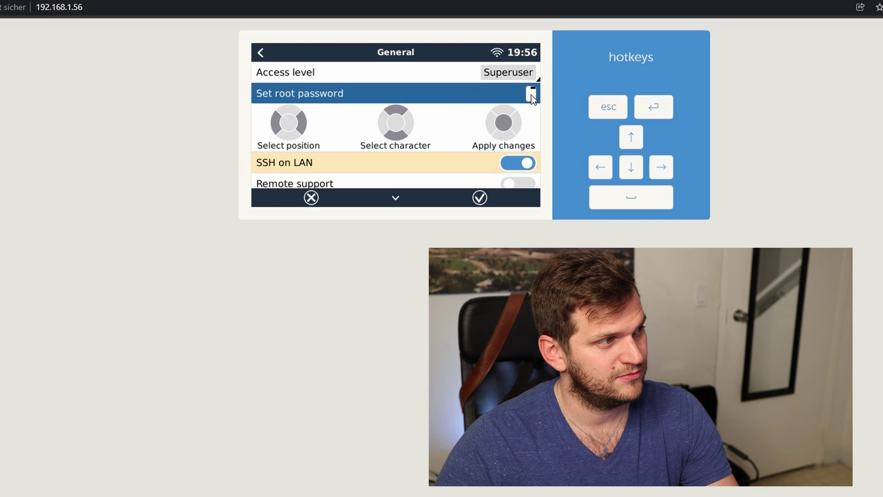
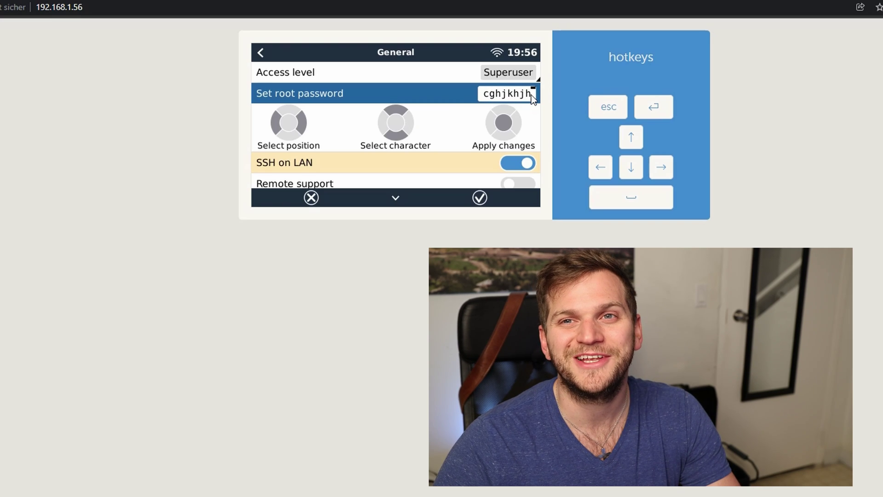
{"action": "left_click", "coordinate": [531, 95]}
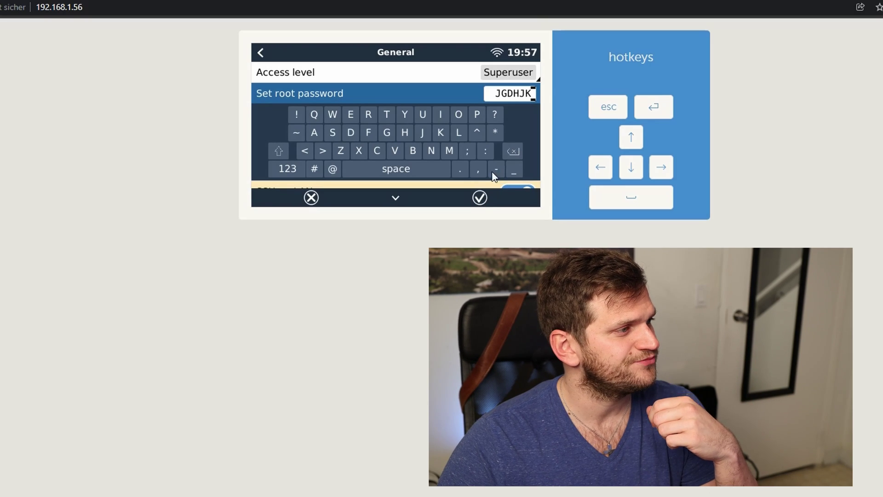
{"action": "key", "text": "Return"}
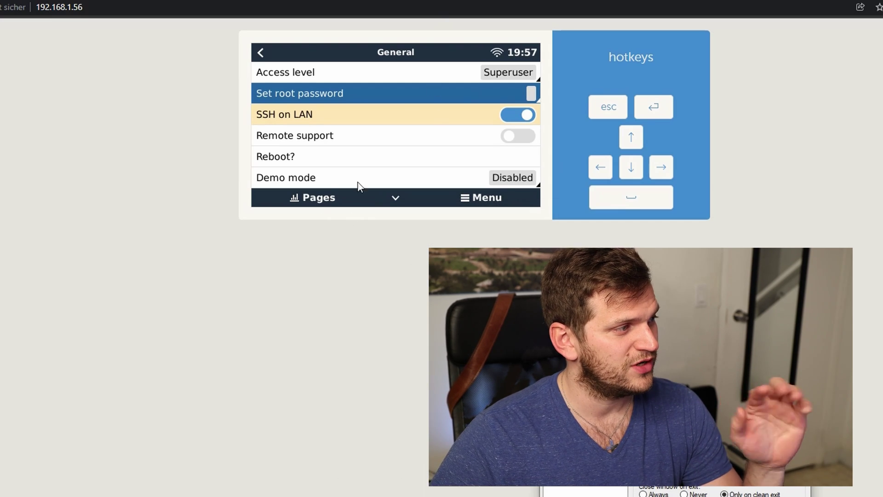
Step: Return to the Device List and enter host 192.168.1.56 for a PuTTY SSH session on port 22
{"action": "left_click", "coordinate": [260, 54]}
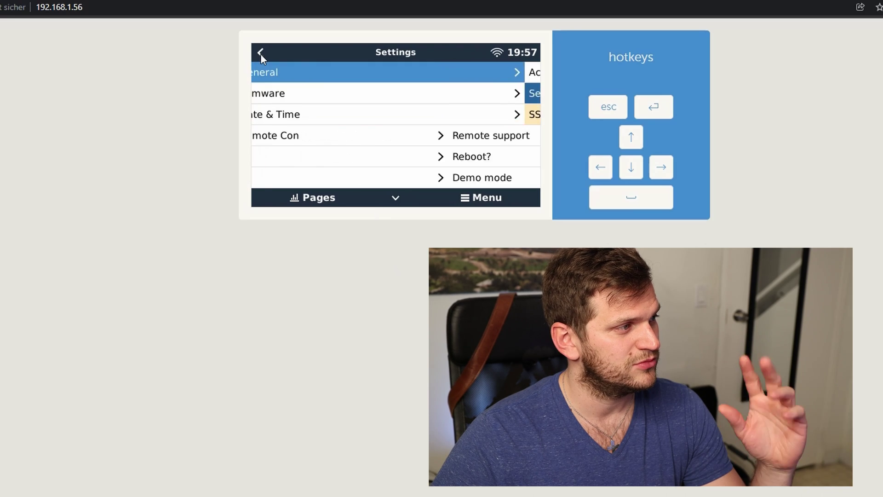
{"action": "left_click", "coordinate": [260, 53]}
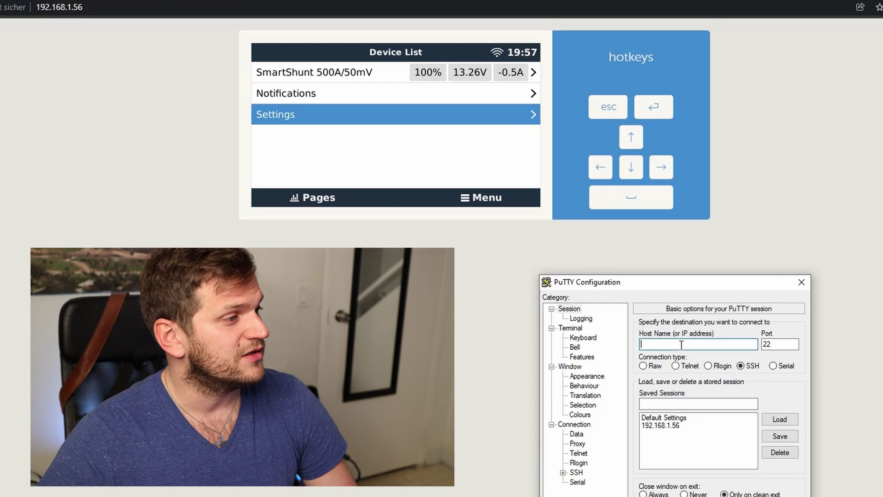
{"action": "type", "text": "2.168"}
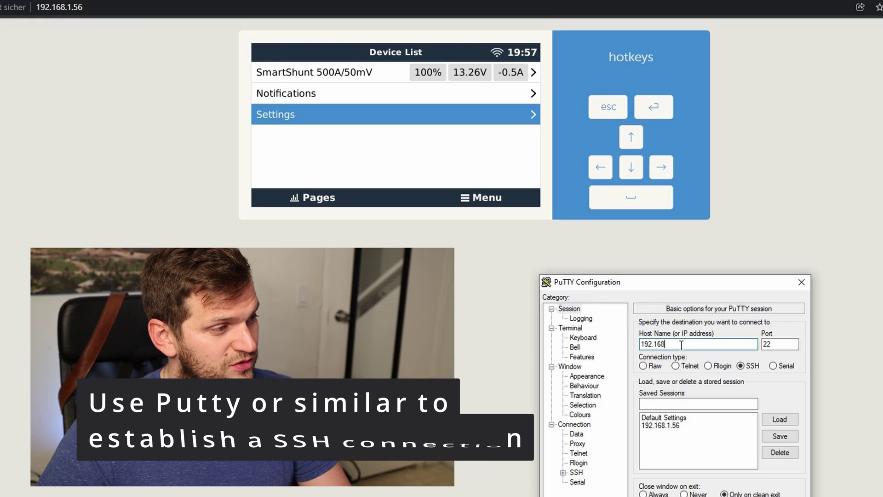
{"action": "type", "text": ".1.56"}
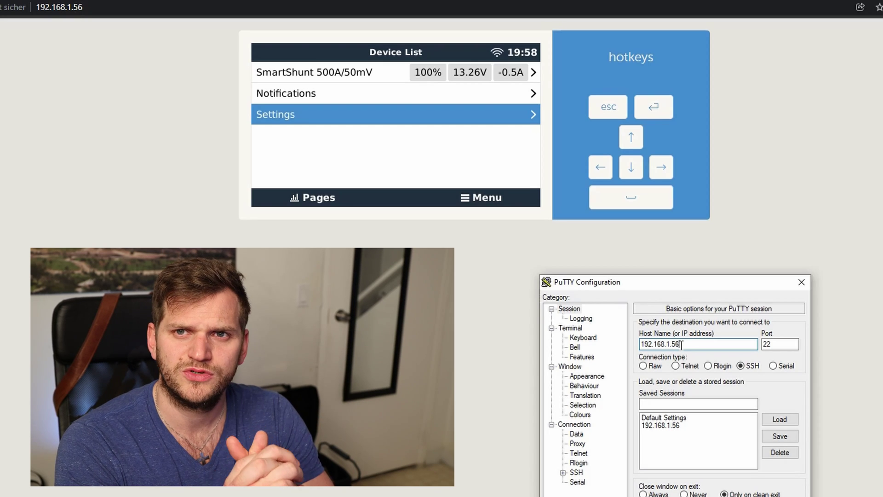
{"action": "left_click", "coordinate": [533, 115]}
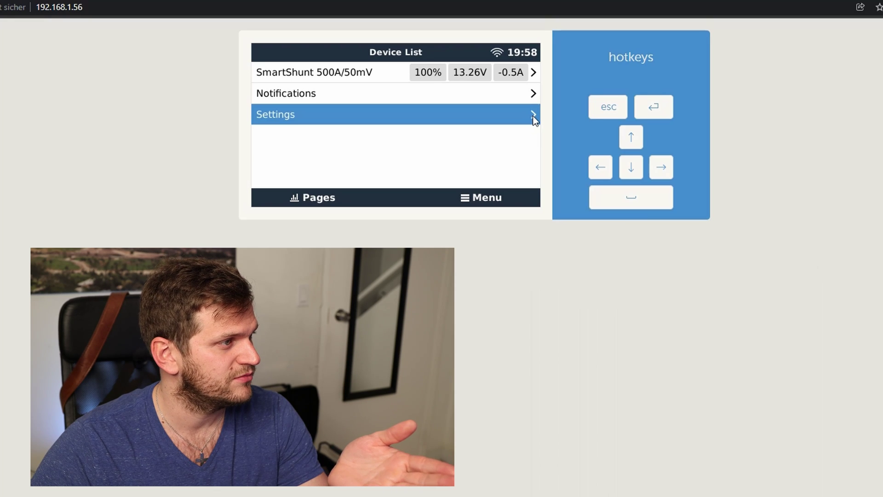
Step: Move down the Settings list to the Wi-Fi entry
{"action": "left_click", "coordinate": [635, 177]}
{"action": "left_click", "coordinate": [635, 176]}
{"action": "left_click", "coordinate": [637, 176]}
{"action": "left_click", "coordinate": [637, 176]}
{"action": "left_click", "coordinate": [636, 176]}
{"action": "left_click", "coordinate": [636, 176]}
{"action": "left_click", "coordinate": [636, 176]}
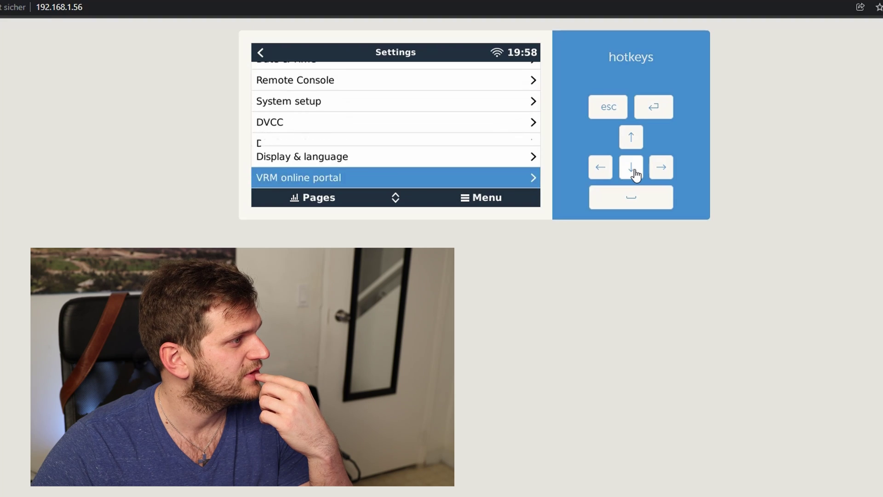
{"action": "triple_click", "coordinate": [636, 176]}
{"action": "triple_click", "coordinate": [636, 177]}
{"action": "left_click", "coordinate": [637, 176]}
{"action": "left_click", "coordinate": [636, 176]}
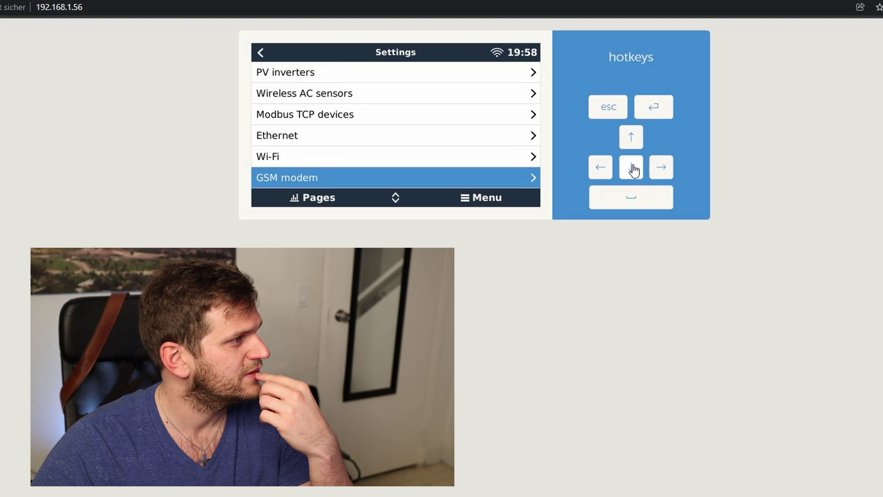
{"action": "left_click", "coordinate": [629, 140]}
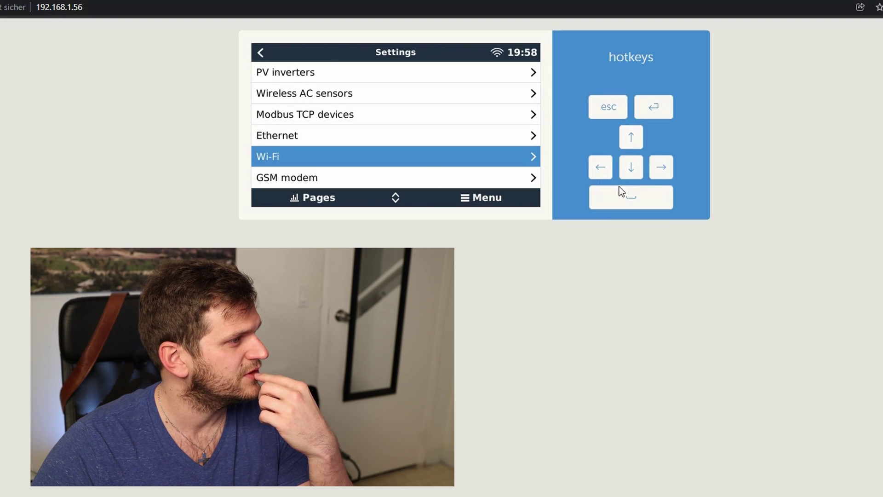
Step: Open the st_wlan15G Wi-Fi network details and reach the IP address row, 192.168.1.56
{"action": "left_click", "coordinate": [661, 169]}
{"action": "left_click", "coordinate": [662, 172]}
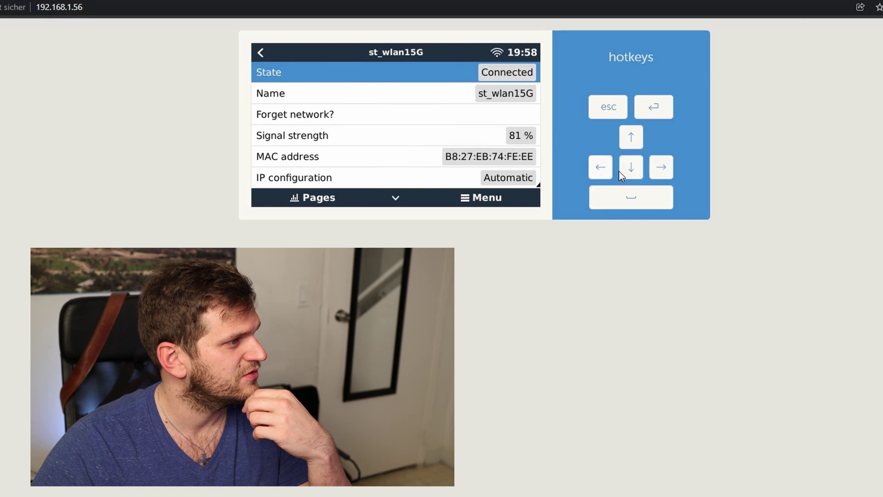
{"action": "left_click", "coordinate": [631, 170]}
{"action": "left_click", "coordinate": [631, 170]}
{"action": "left_click", "coordinate": [632, 170]}
{"action": "left_click", "coordinate": [631, 170]}
{"action": "left_click", "coordinate": [632, 170]}
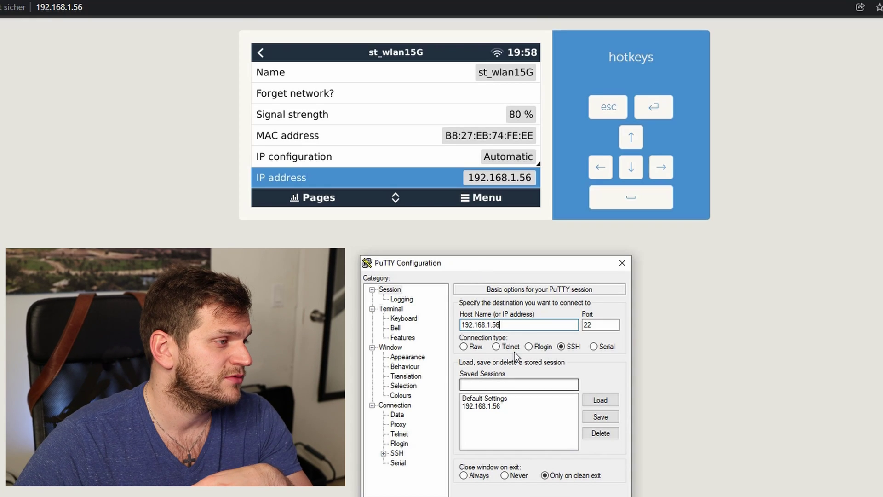
Step: Connect PuTTY over SSH to 192.168.1.56 and move the terminal window to the lower right
{"action": "left_click_drag", "start_coordinate": [500, 325], "coordinate": [428, 313]}
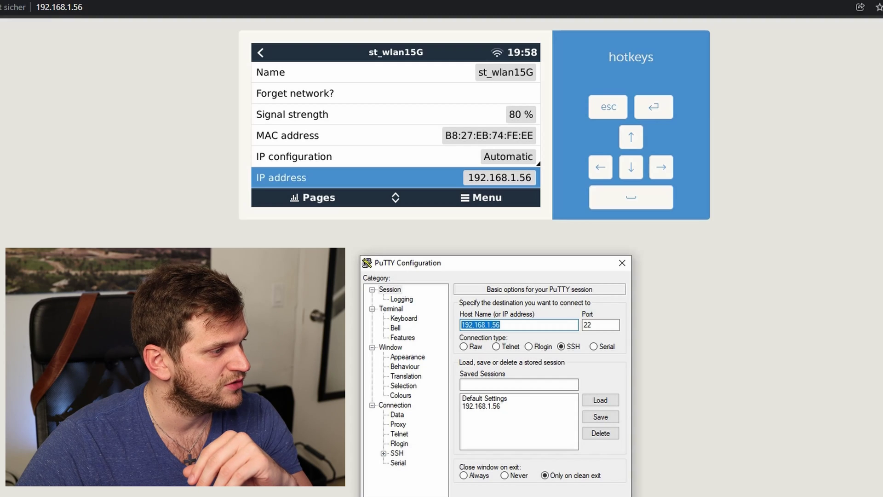
{"action": "key", "text": "Return"}
{"action": "left_click_drag", "start_coordinate": [170, 40], "coordinate": [629, 290]}
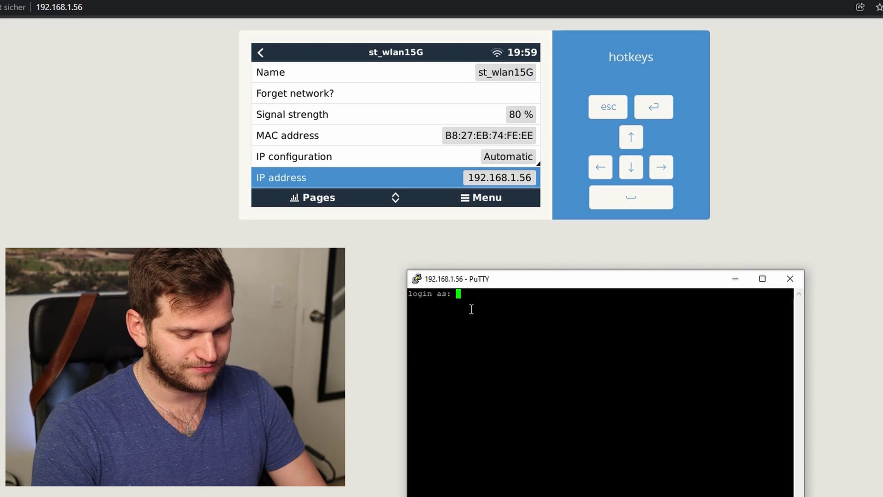
Step: Log in as root with the root password and confirm the root@raspberrypi2 prompt responds
{"action": "type", "text": "root"}
{"action": "key", "text": "Return"}
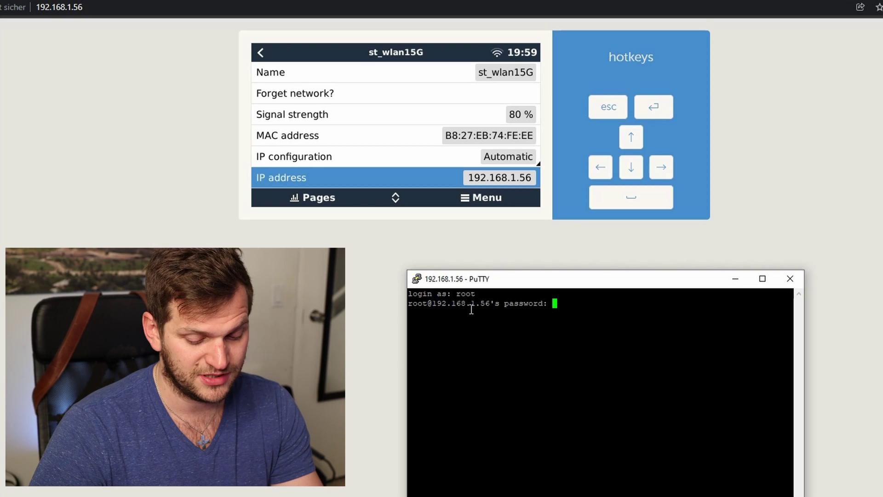
{"action": "key", "text": "Return"}
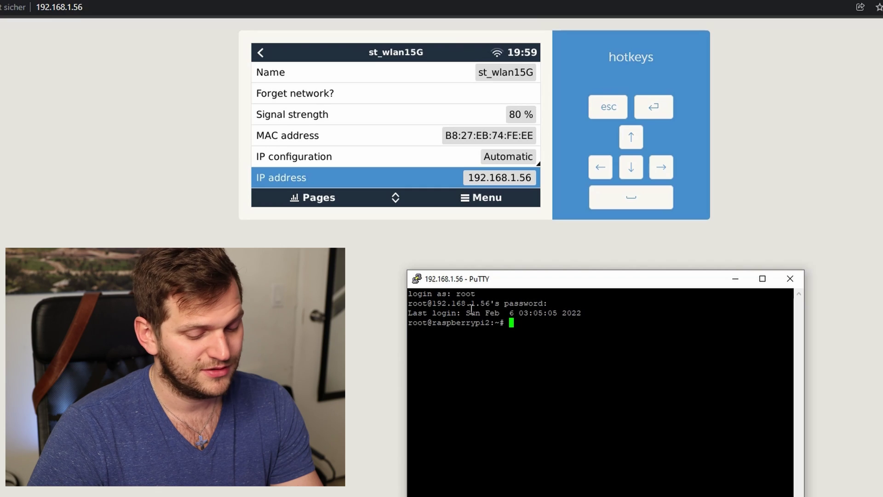
{"action": "key", "text": "Return"}
{"action": "key", "text": "Return"}
{"action": "key", "text": "Return"}
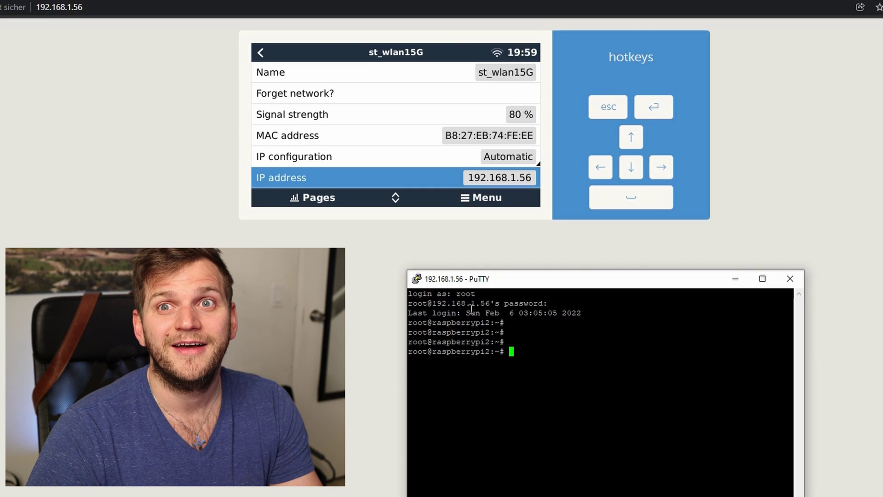